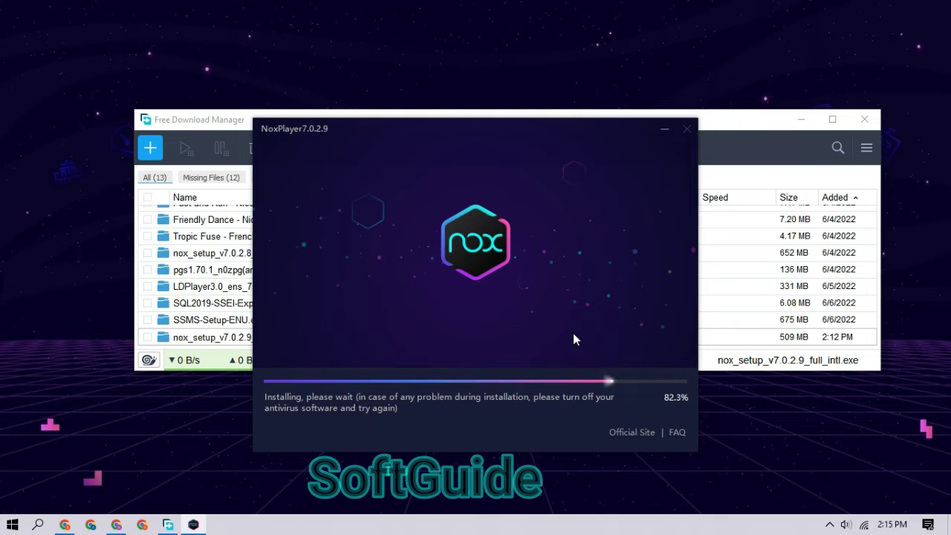
Clear the download manager and the finished NoxPlayer installer off the desktop and bring up Windows search
{"action": "left_click", "coordinate": [801, 119]}
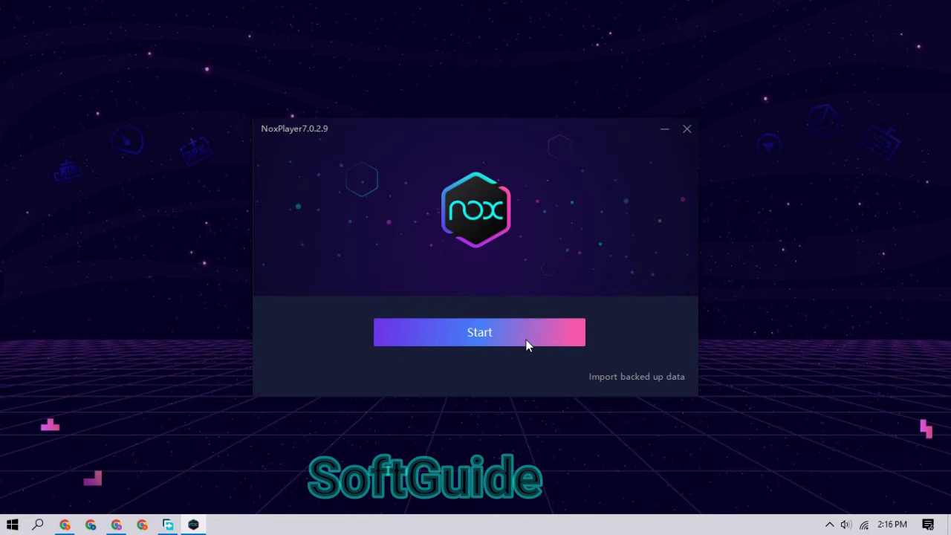
{"action": "left_click", "coordinate": [688, 129]}
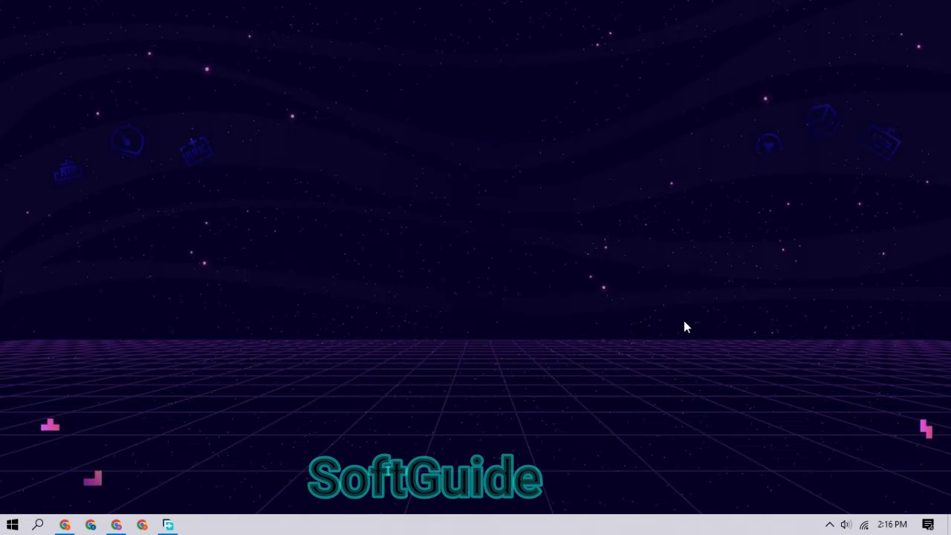
{"action": "left_click", "coordinate": [37, 524]}
{"action": "type", "text": "mul"}
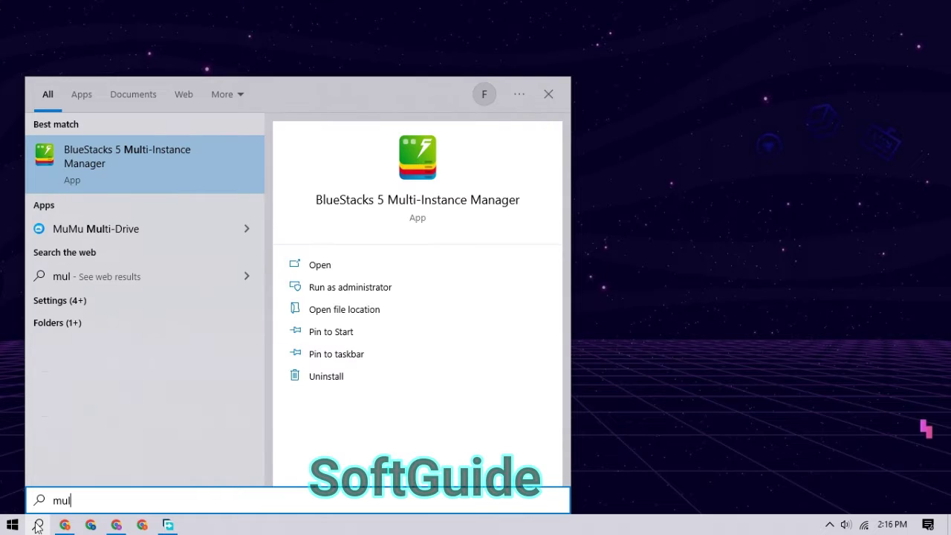
{"action": "type", "text": "ti"}
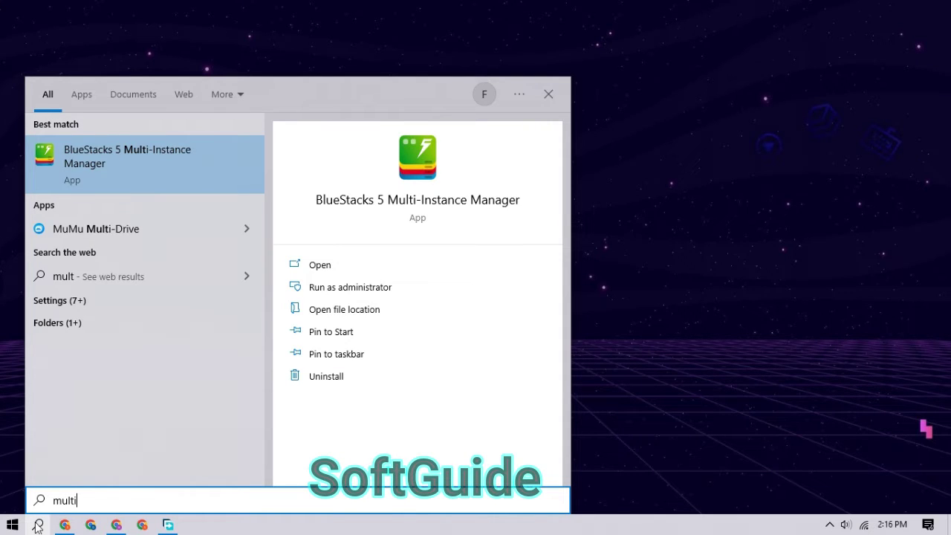
{"action": "key", "text": "BackSpace"}
{"action": "key", "text": "BackSpace"}
{"action": "key", "text": "BackSpace"}
{"action": "key", "text": "BackSpace"}
{"action": "key", "text": "BackSpace"}
Search Windows for nox and open the installed app's bin folder, closing its shortcut properties
{"action": "type", "text": "nox"}
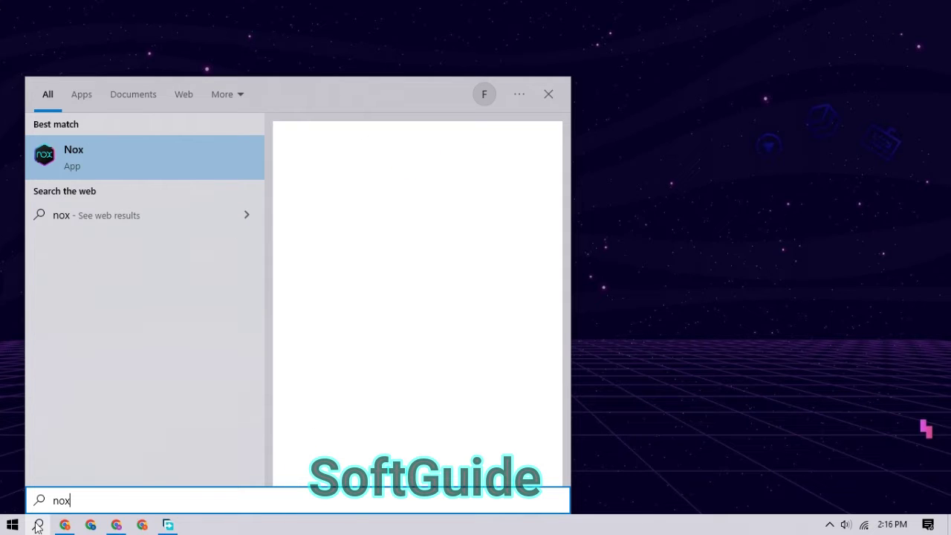
{"action": "left_click", "coordinate": [416, 290]}
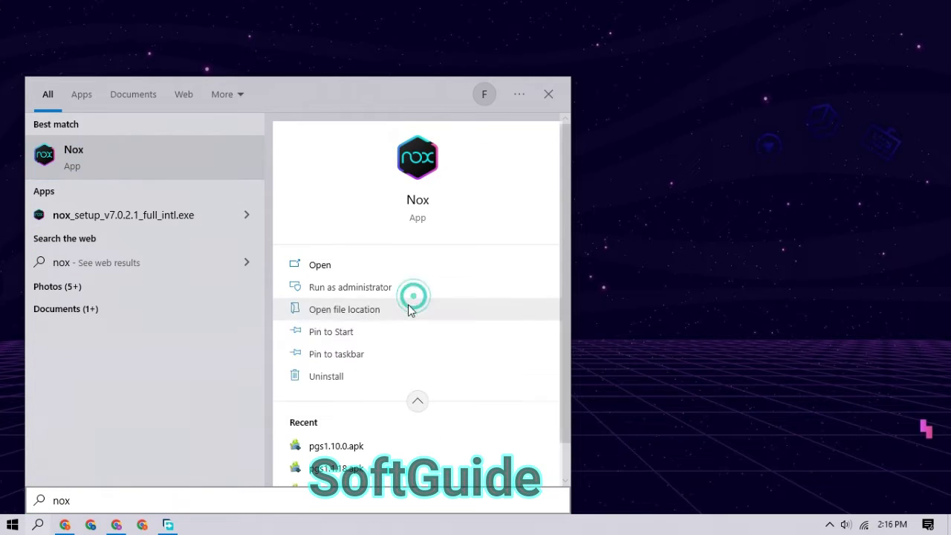
{"action": "left_click", "coordinate": [361, 308]}
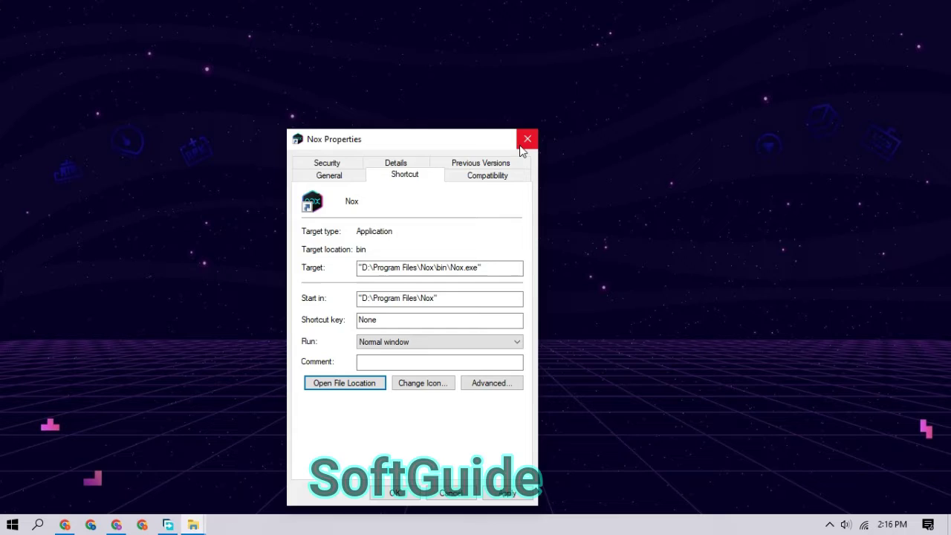
{"action": "left_click", "coordinate": [528, 139]}
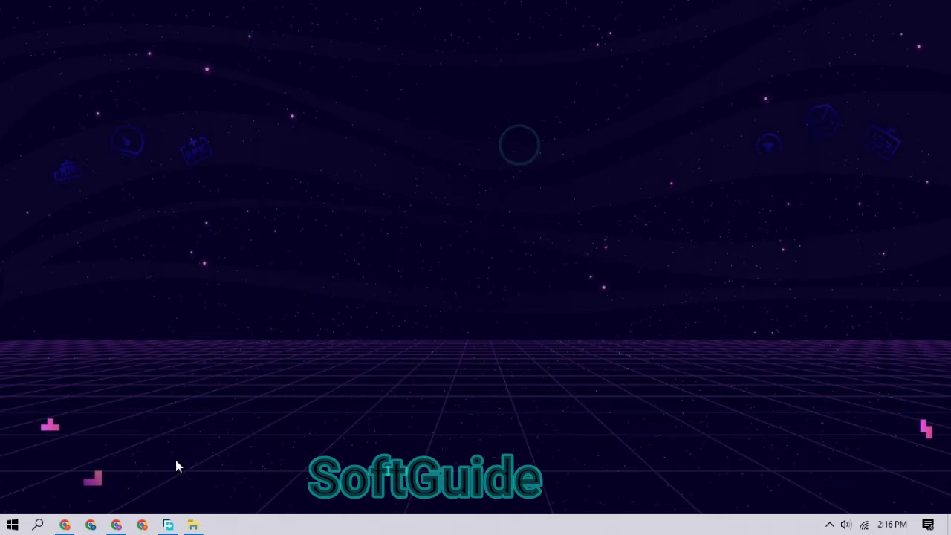
{"action": "left_click", "coordinate": [192, 525]}
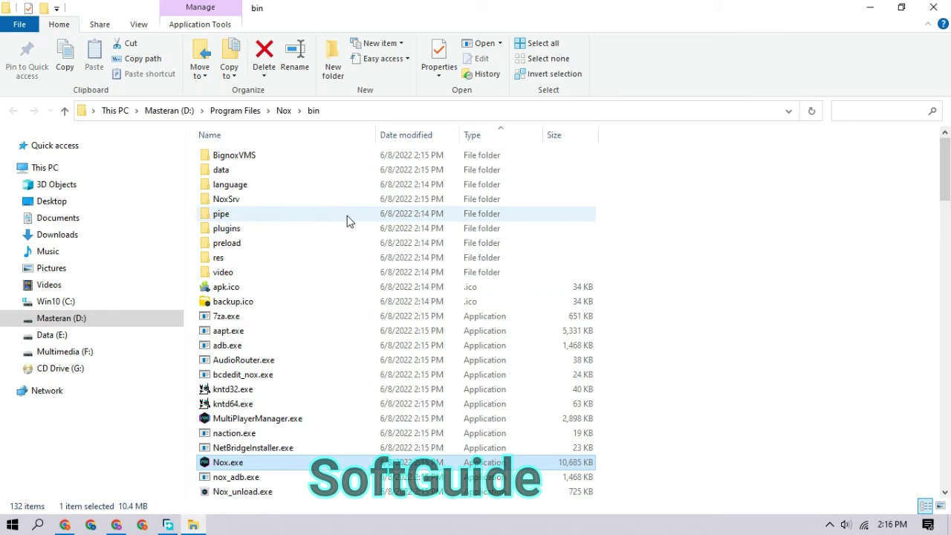
Locate MultiPlayerManager.exe in Nox's bin folder and show the actions available for it
{"action": "scroll", "coordinate": [295, 469], "scroll_direction": "down", "scroll_amount": 1}
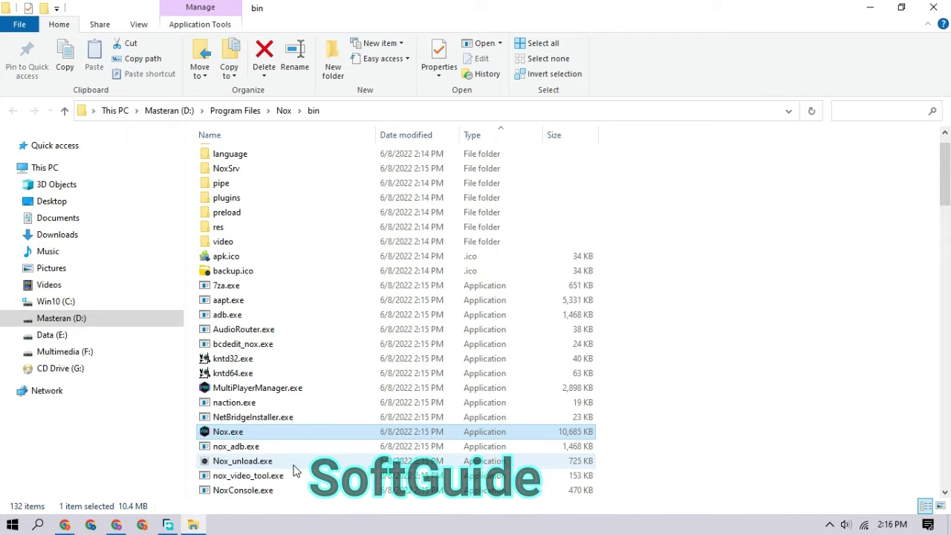
{"action": "left_click", "coordinate": [276, 390]}
{"action": "right_click", "coordinate": [275, 390]}
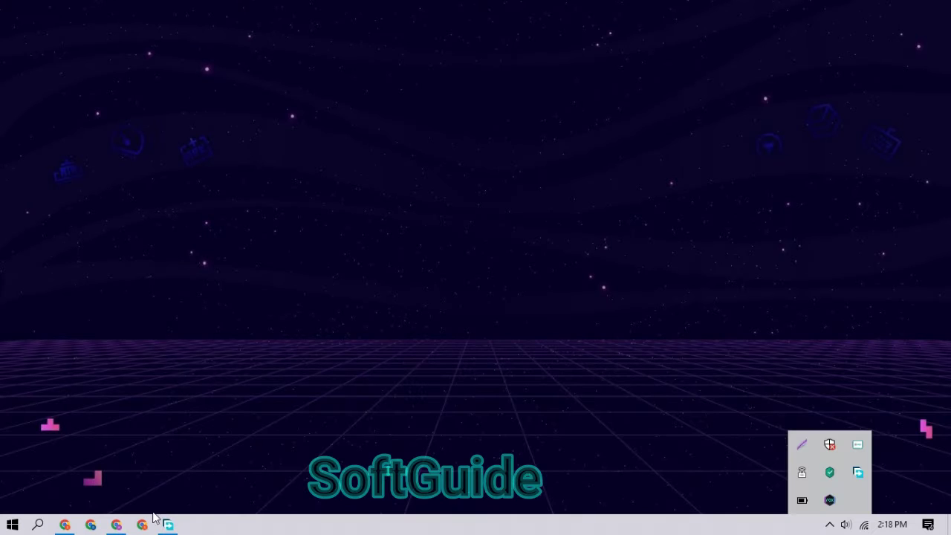
Launch the Nox multi-instance manager and show its Multi-Drive Manager view
{"action": "left_click", "coordinate": [12, 525]}
{"action": "left_click", "coordinate": [327, 483]}
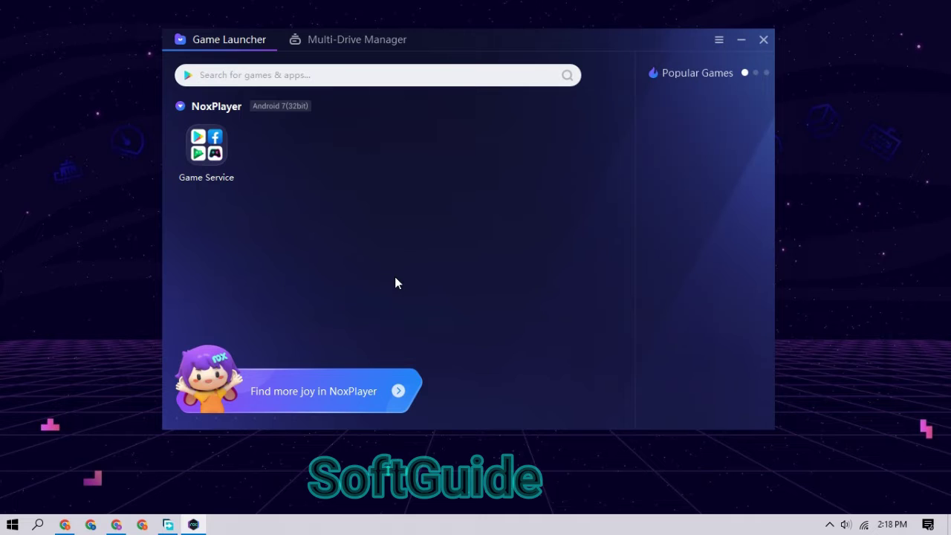
{"action": "left_click", "coordinate": [347, 45]}
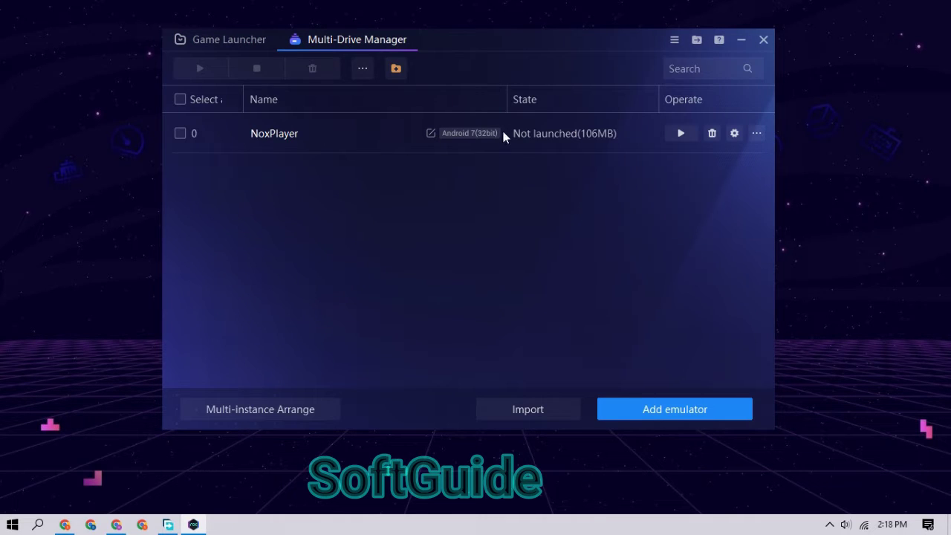
Delete the existing Android 7 (32bit) NoxPlayer instance and add a Basic Android 5 (32bit) emulator
{"action": "left_click", "coordinate": [712, 132]}
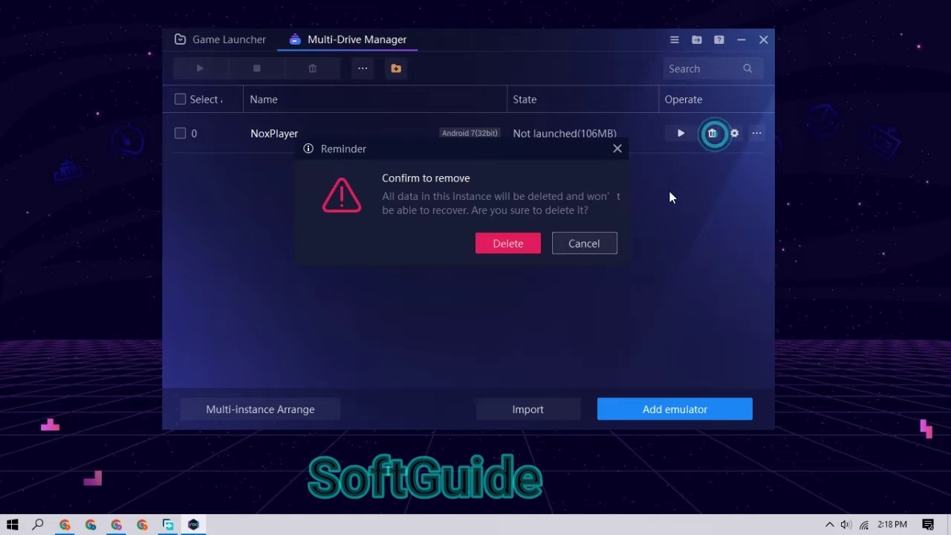
{"action": "left_click", "coordinate": [514, 243]}
{"action": "left_click", "coordinate": [666, 415]}
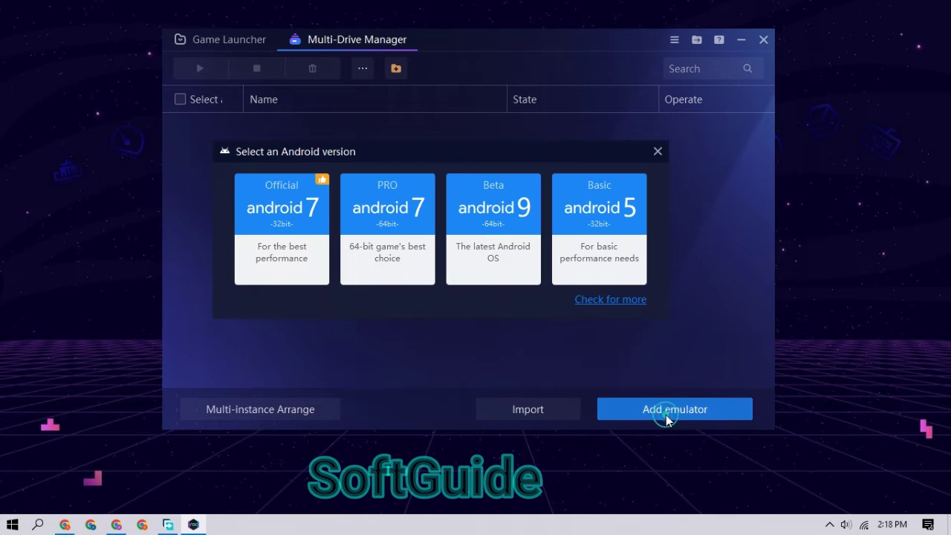
{"action": "left_click", "coordinate": [595, 220]}
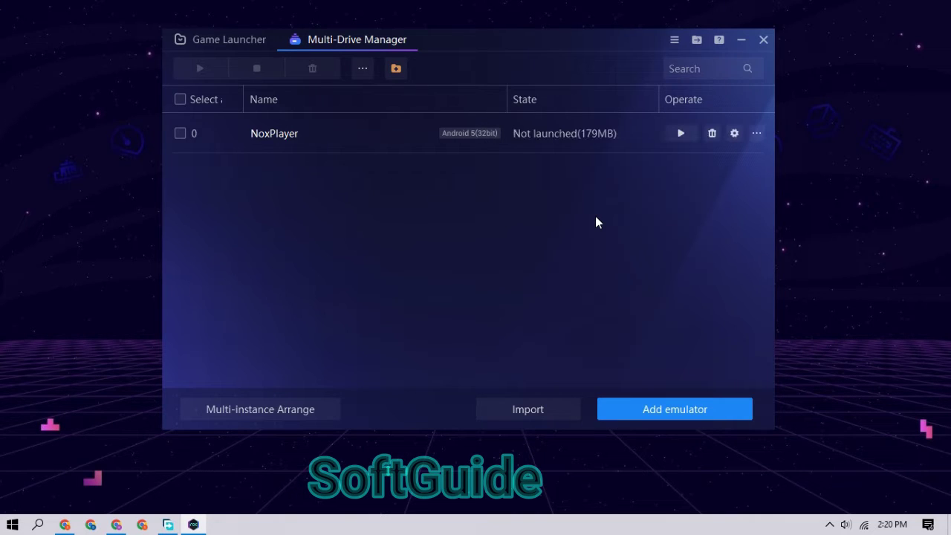
Start the Android 5 (32bit) NoxPlayer instance, minimize its window and close the Multi-Drive Manager
{"action": "left_click", "coordinate": [681, 133]}
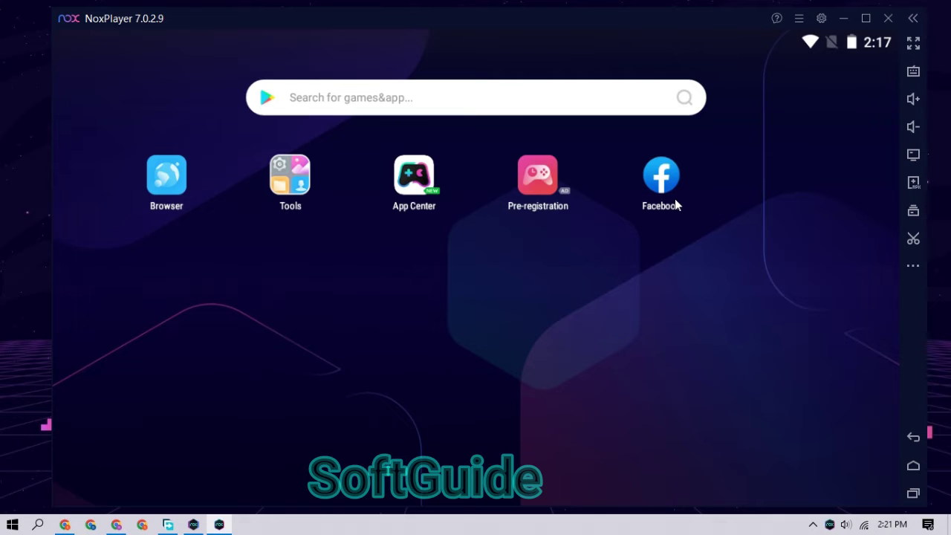
{"action": "left_click", "coordinate": [845, 18]}
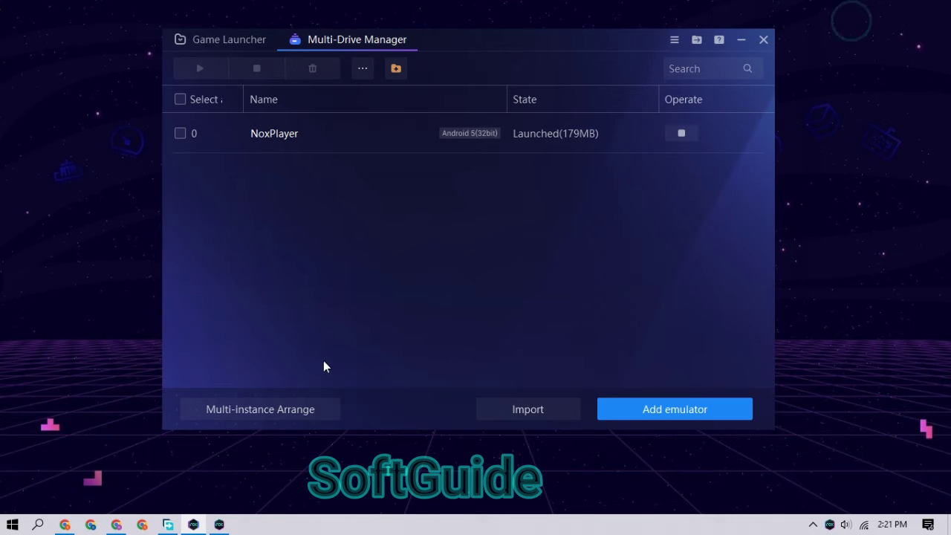
{"action": "left_click", "coordinate": [765, 48]}
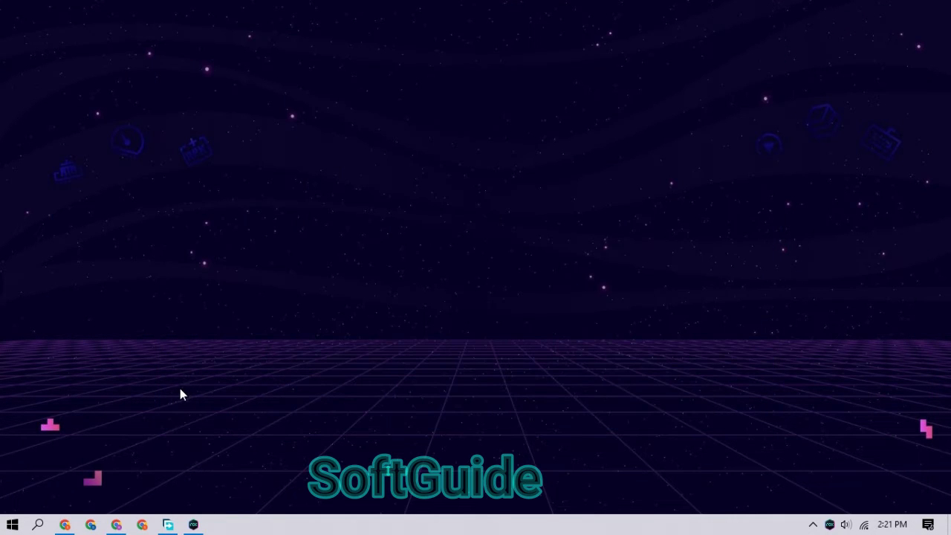
Switch to Chrome and go to the PGSharp website
{"action": "left_click", "coordinate": [64, 525]}
{"action": "left_click", "coordinate": [220, 30]}
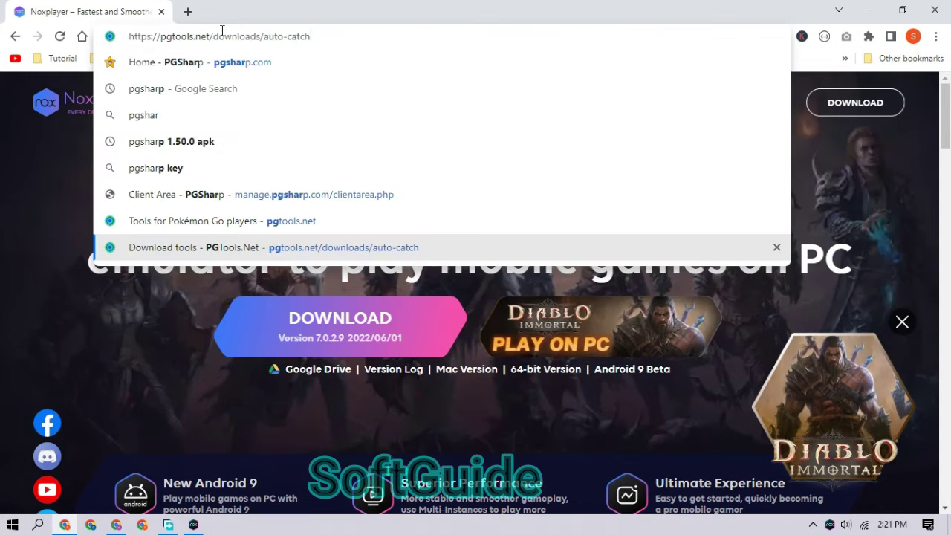
{"action": "triple_click", "coordinate": [221, 34]}
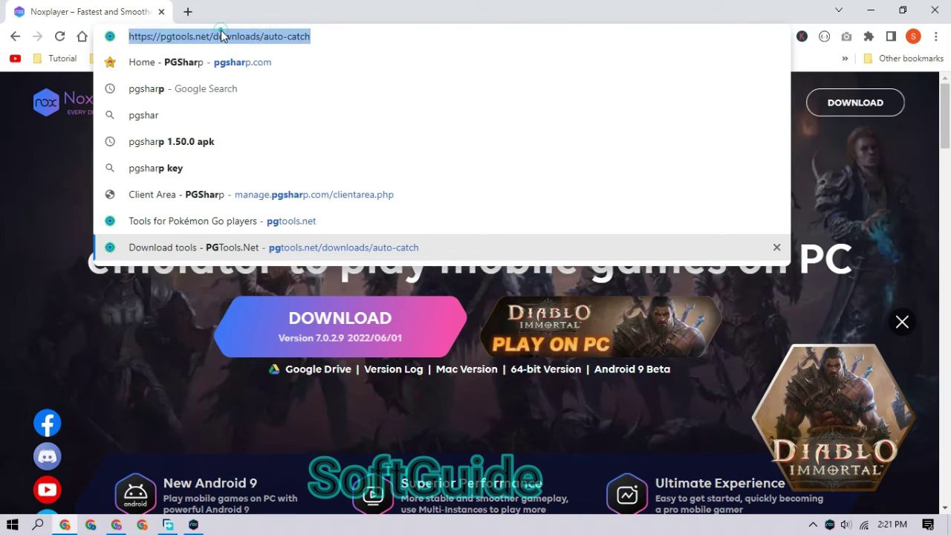
{"action": "type", "text": "pgsharp"}
{"action": "key", "text": "Return"}
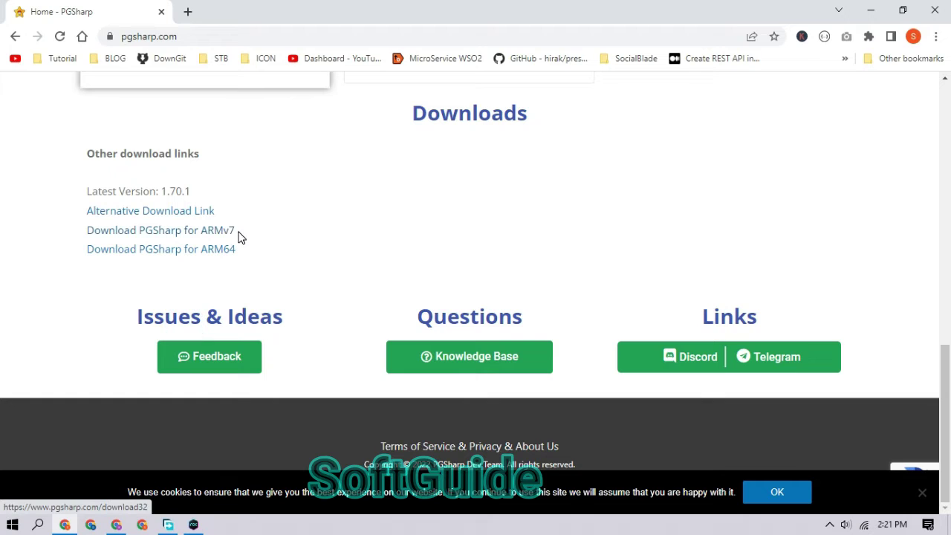
Download PGSharp for ARMv7 from the Other download links list
{"action": "left_click_drag", "start_coordinate": [236, 230], "coordinate": [86, 230]}
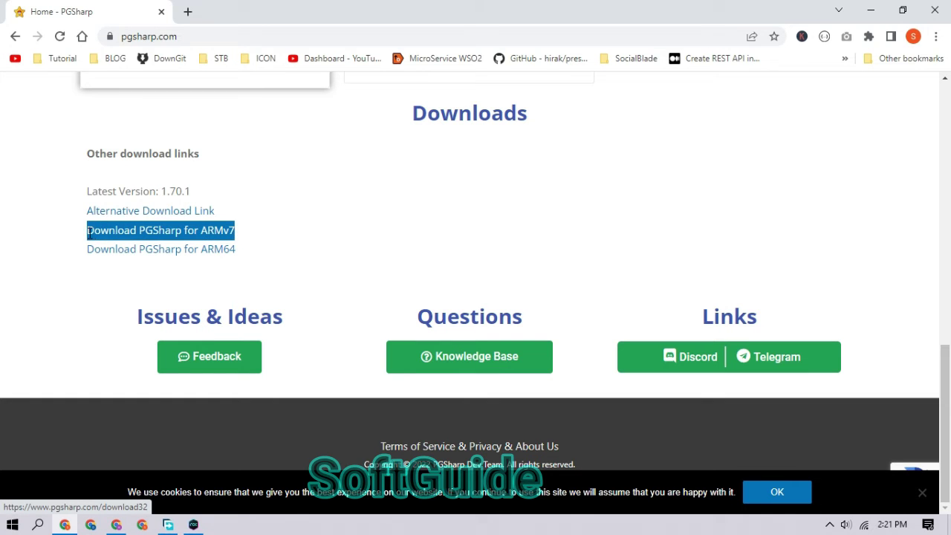
{"action": "left_click", "coordinate": [213, 234]}
{"action": "left_click", "coordinate": [653, 322]}
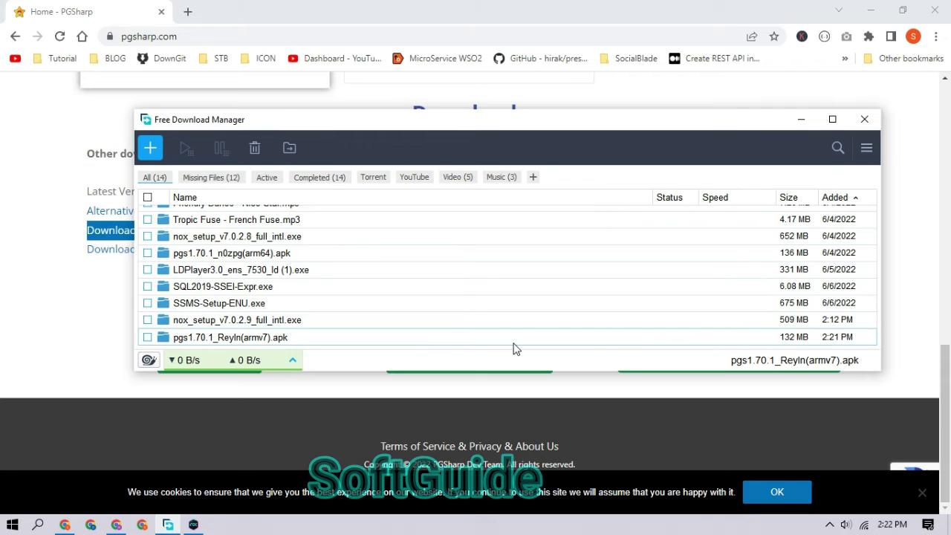
Install the downloaded pgs1.70.1_ReyIn(armv7).apk from its folder into NoxPlayer, declining the switch to an Android 7 (32bit) instance
{"action": "right_click", "coordinate": [436, 342]}
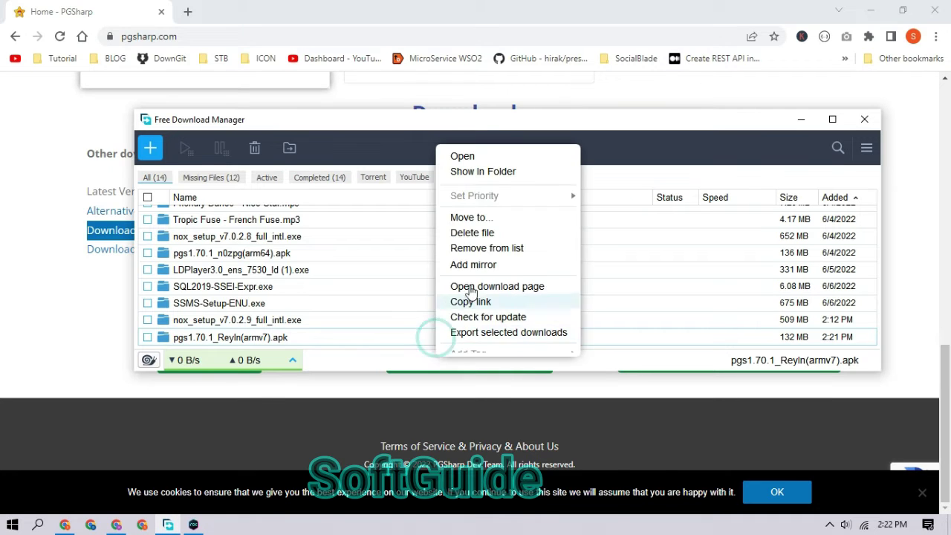
{"action": "left_click", "coordinate": [497, 172]}
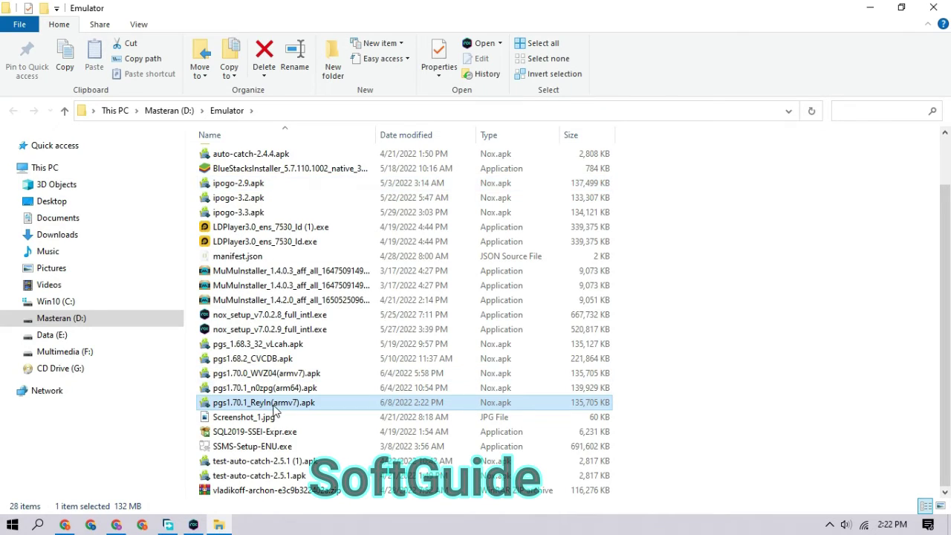
{"action": "left_click", "coordinate": [275, 404]}
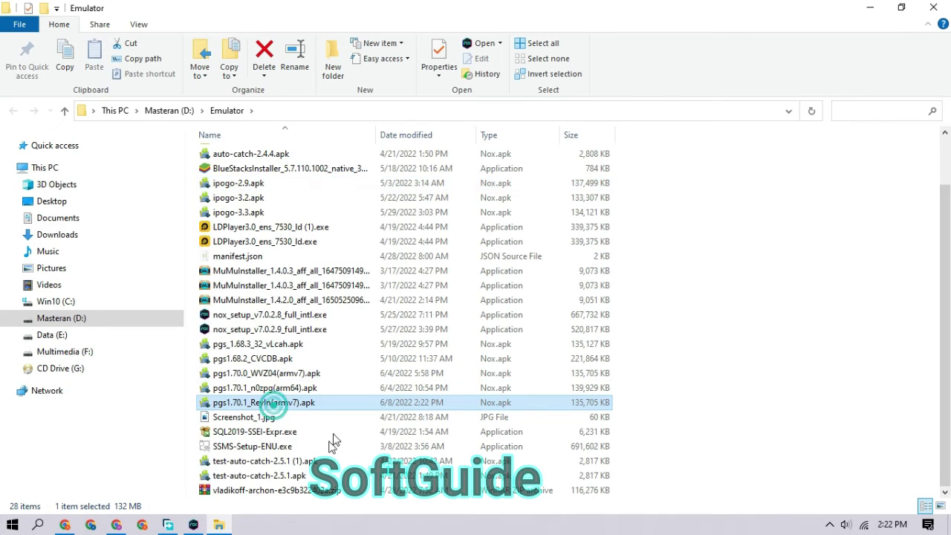
{"action": "left_click_drag", "start_coordinate": [332, 442], "coordinate": [910, 469]}
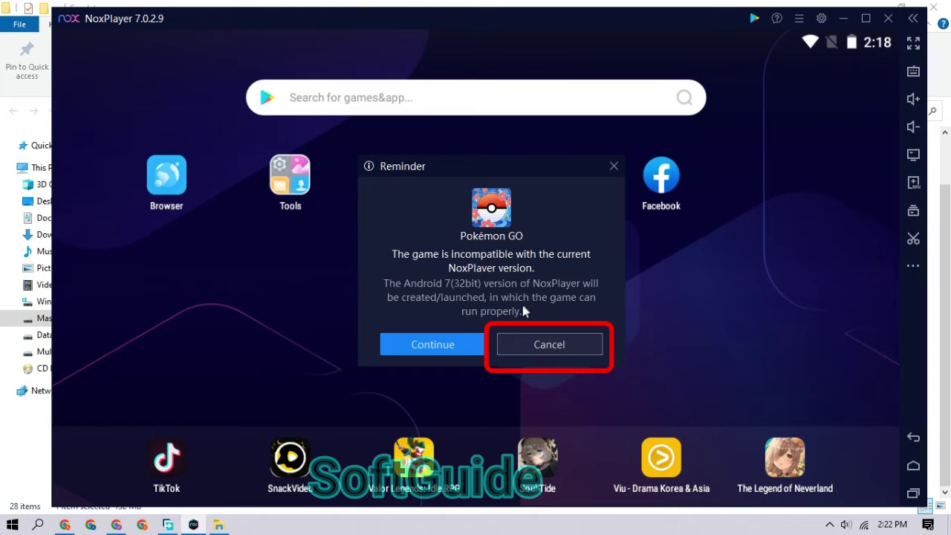
{"action": "left_click", "coordinate": [539, 345]}
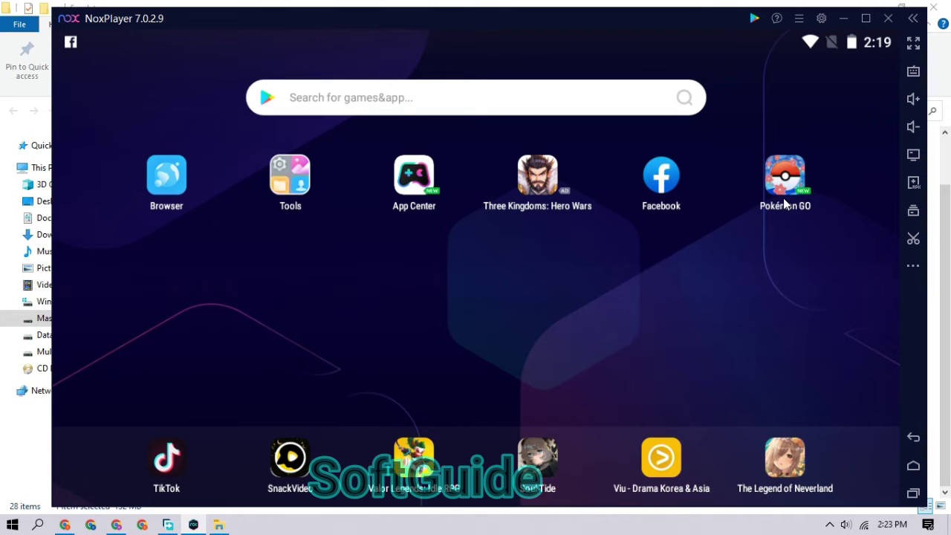
Launch Pokémon GO in the emulator and submit a date of birth
{"action": "left_click", "coordinate": [789, 183]}
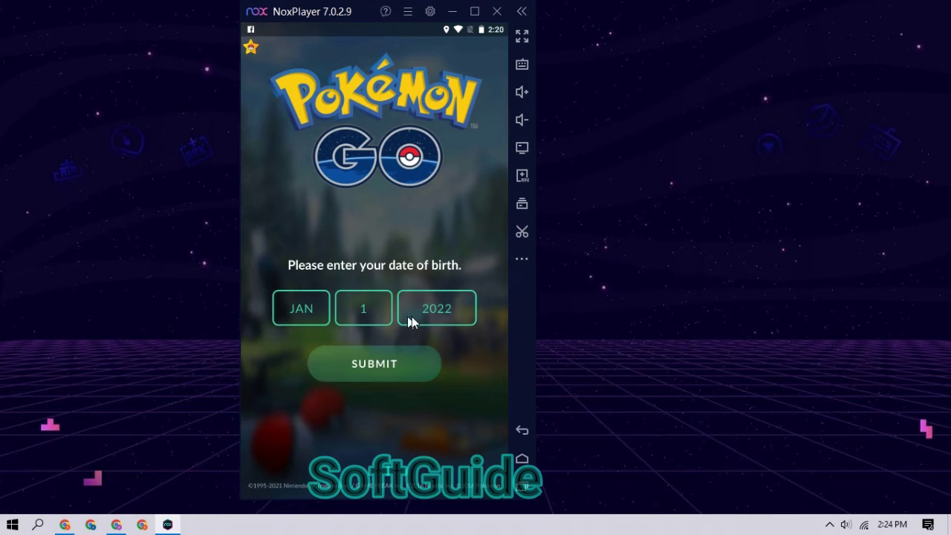
{"action": "left_click", "coordinate": [413, 316]}
{"action": "left_click", "coordinate": [413, 315]}
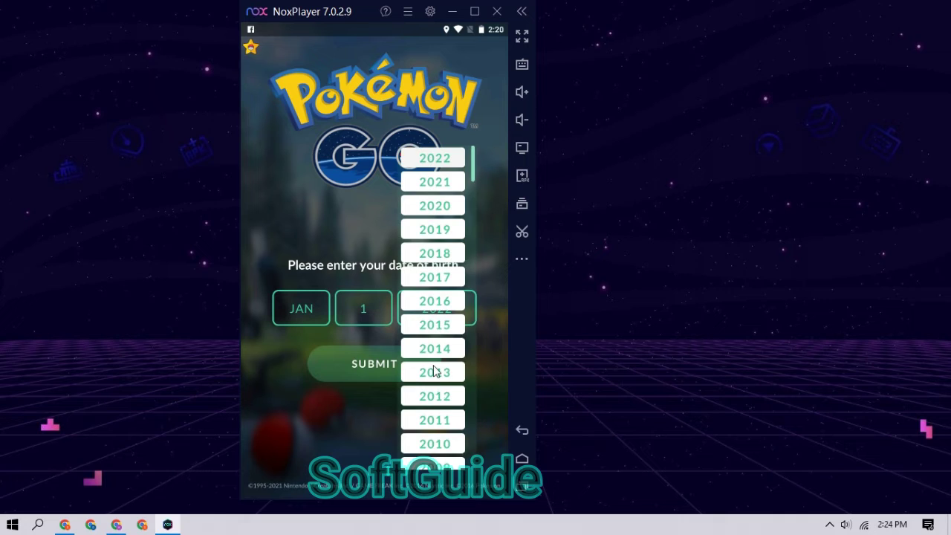
{"action": "left_click_drag", "start_coordinate": [446, 361], "coordinate": [435, 306]}
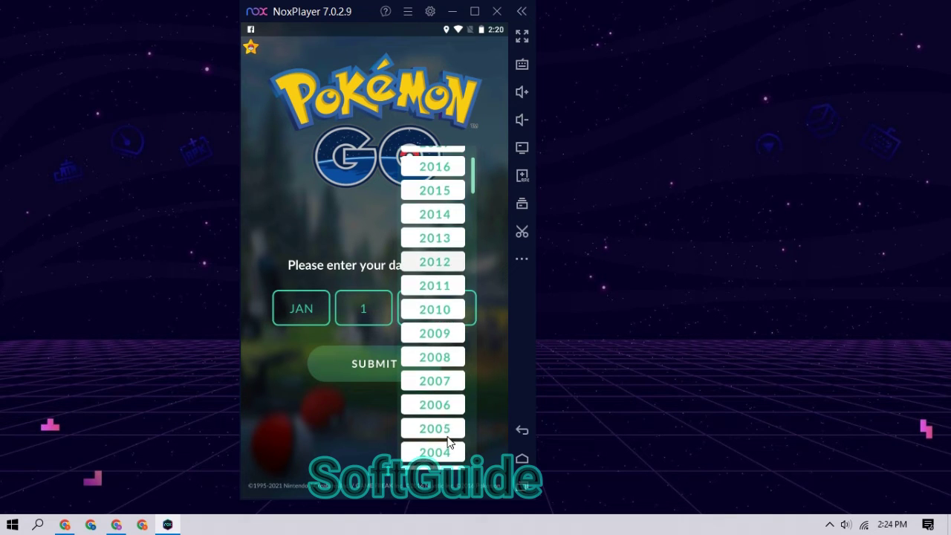
{"action": "left_click", "coordinate": [445, 431]}
{"action": "left_click", "coordinate": [383, 380]}
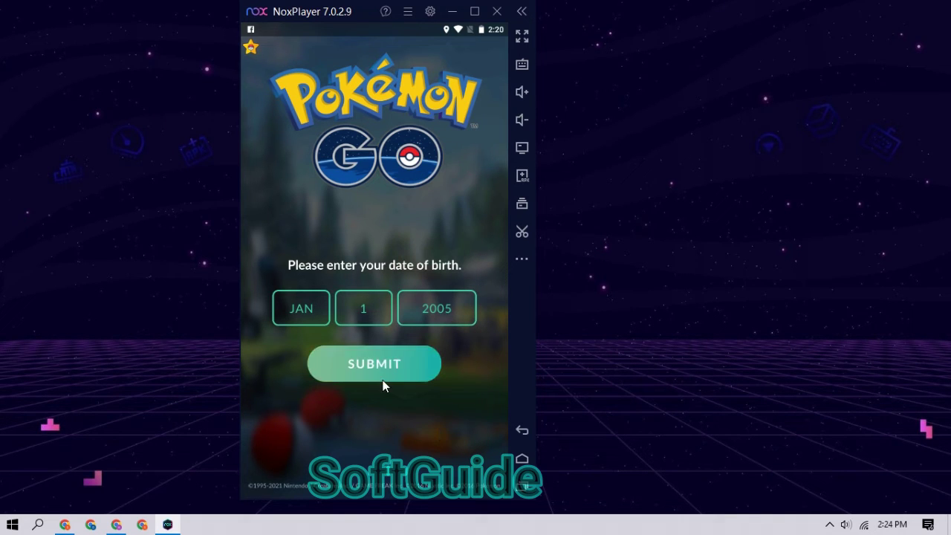
Sign in to Pokémon GO through Trainer Club with the account's username and password
{"action": "left_click", "coordinate": [372, 311]}
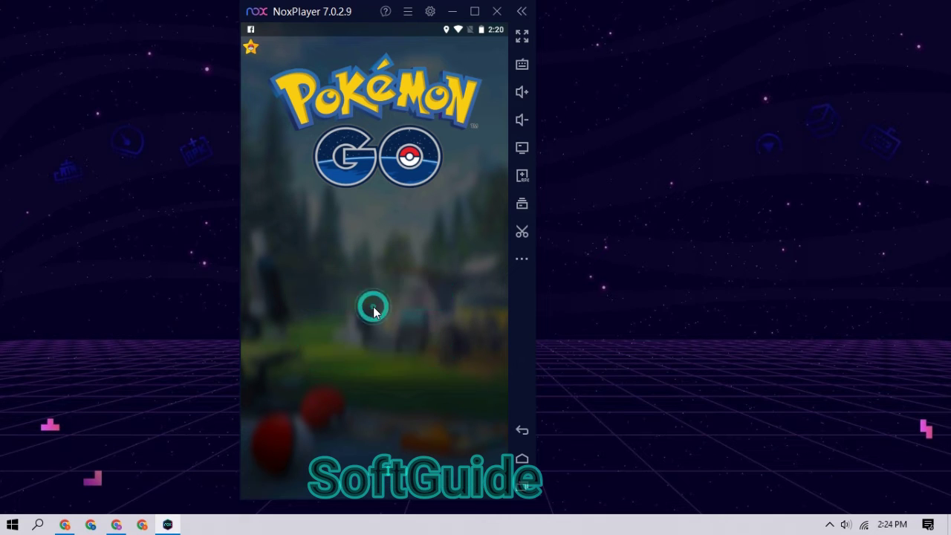
{"action": "left_click", "coordinate": [373, 327]}
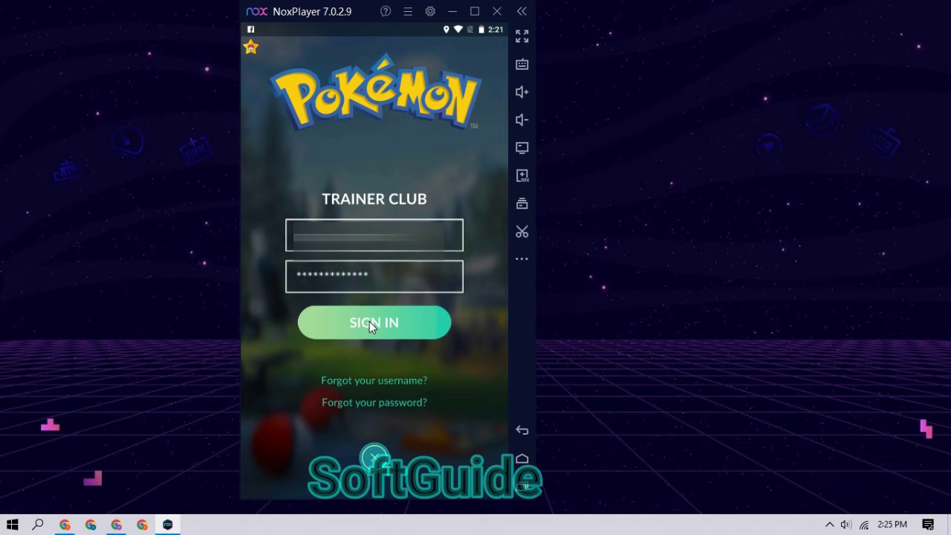
{"action": "left_click", "coordinate": [369, 321]}
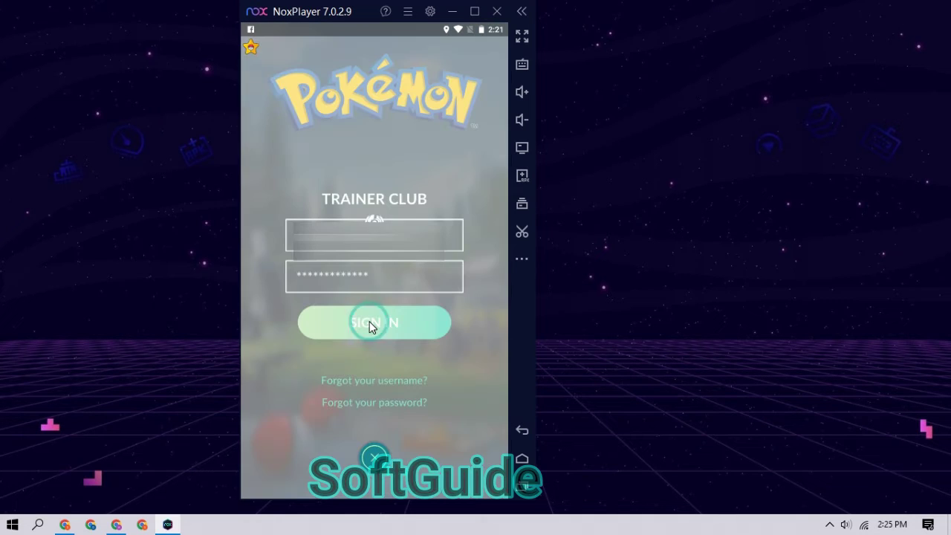